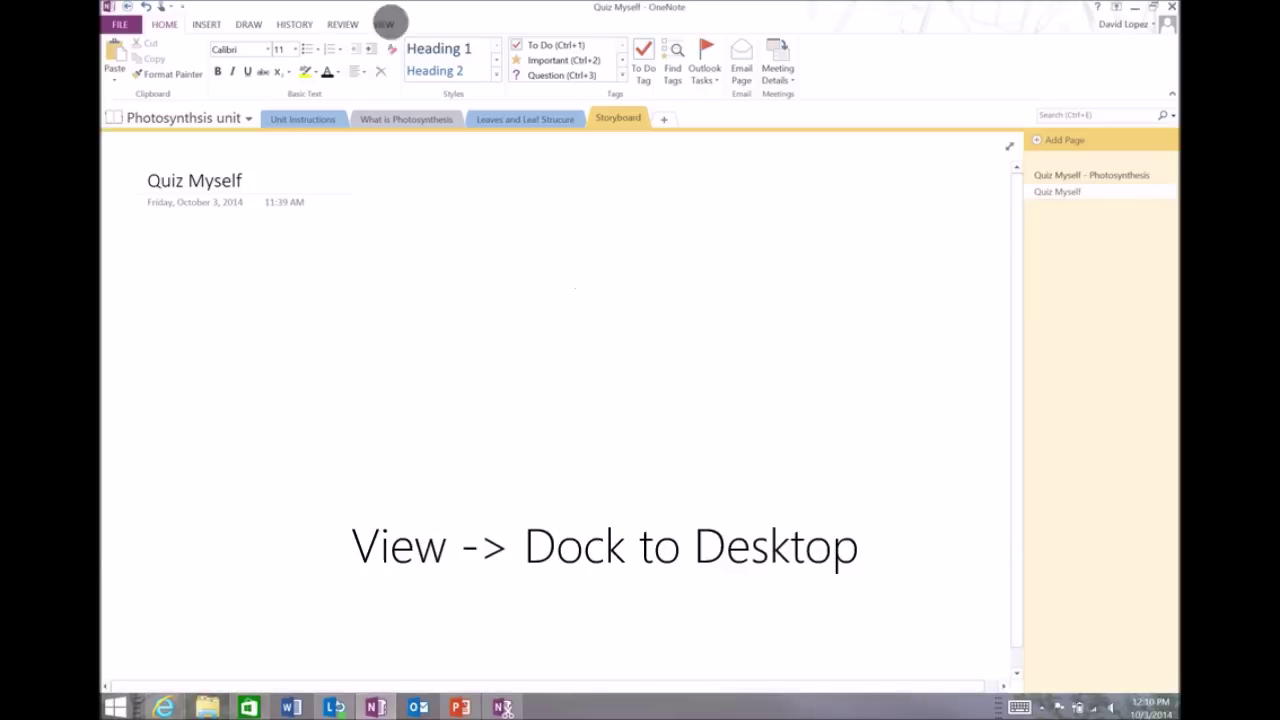
- Open the VIEW ribbon on the empty Quiz Myself page to reach the window settings
{"action": "left_click", "coordinate": [383, 24]}
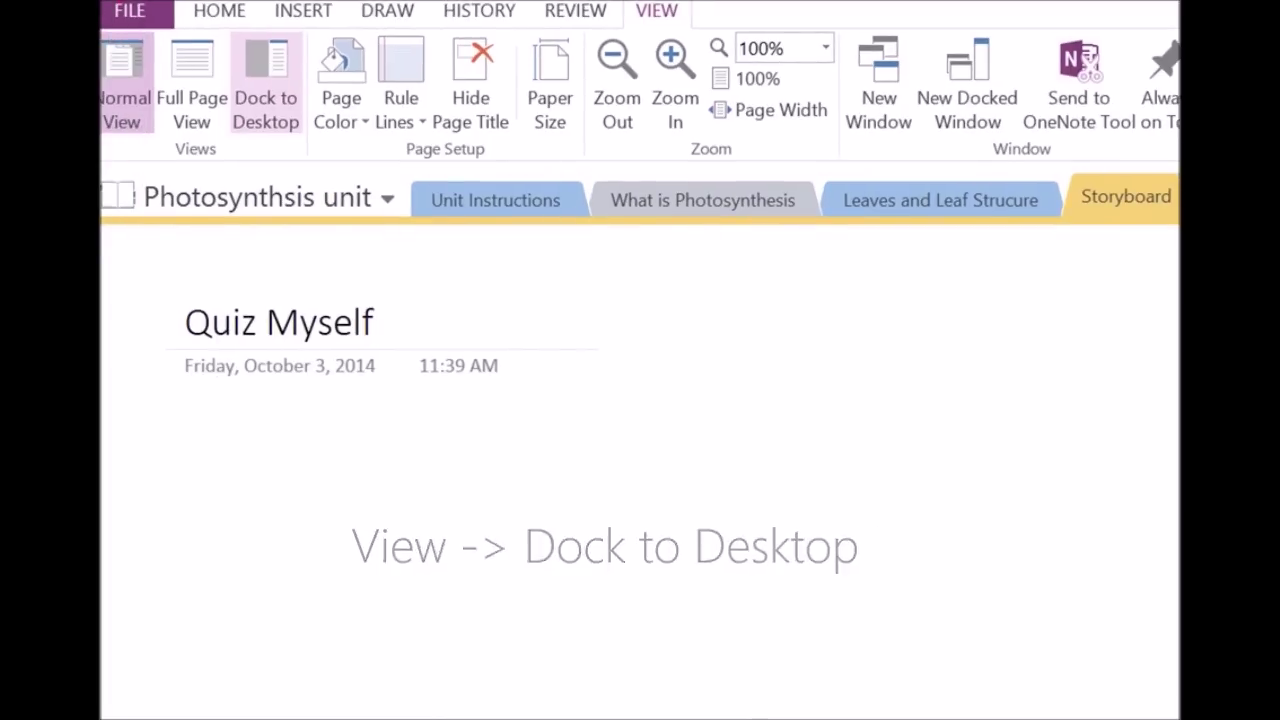
{"action": "left_click_drag", "start_coordinate": [230, 40], "coordinate": [225, 42]}
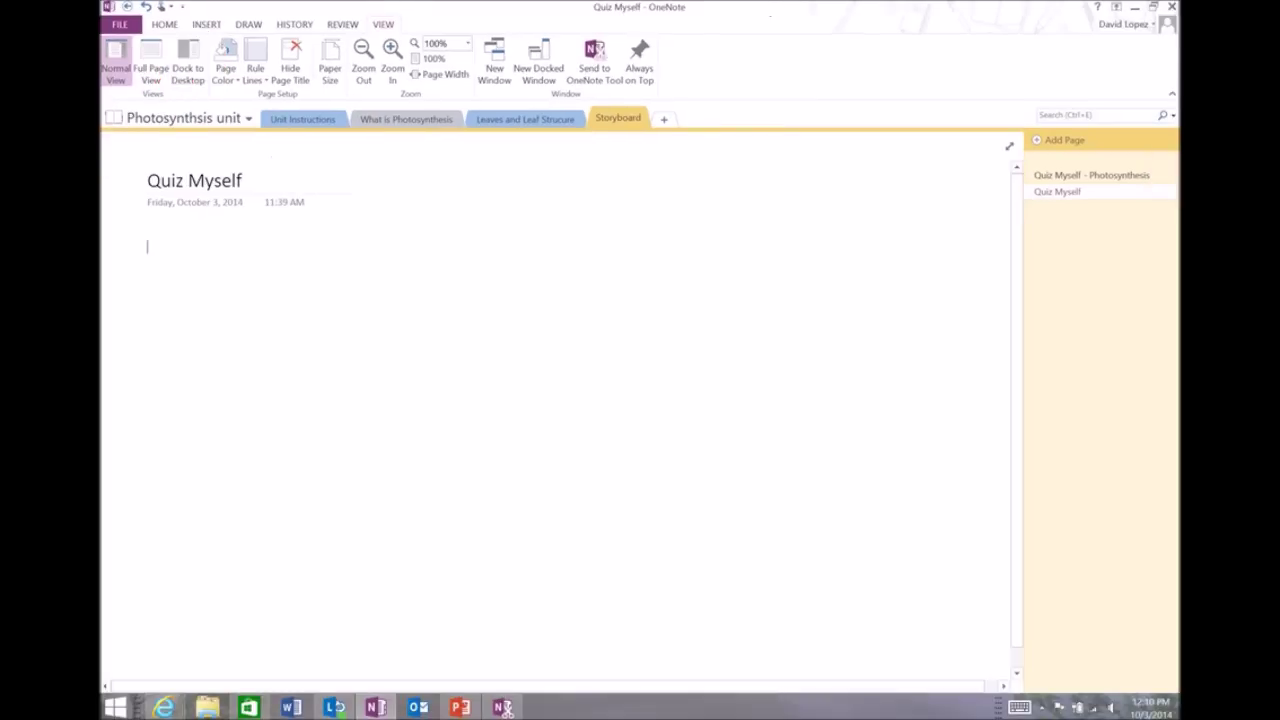
{"action": "left_click", "coordinate": [187, 60]}
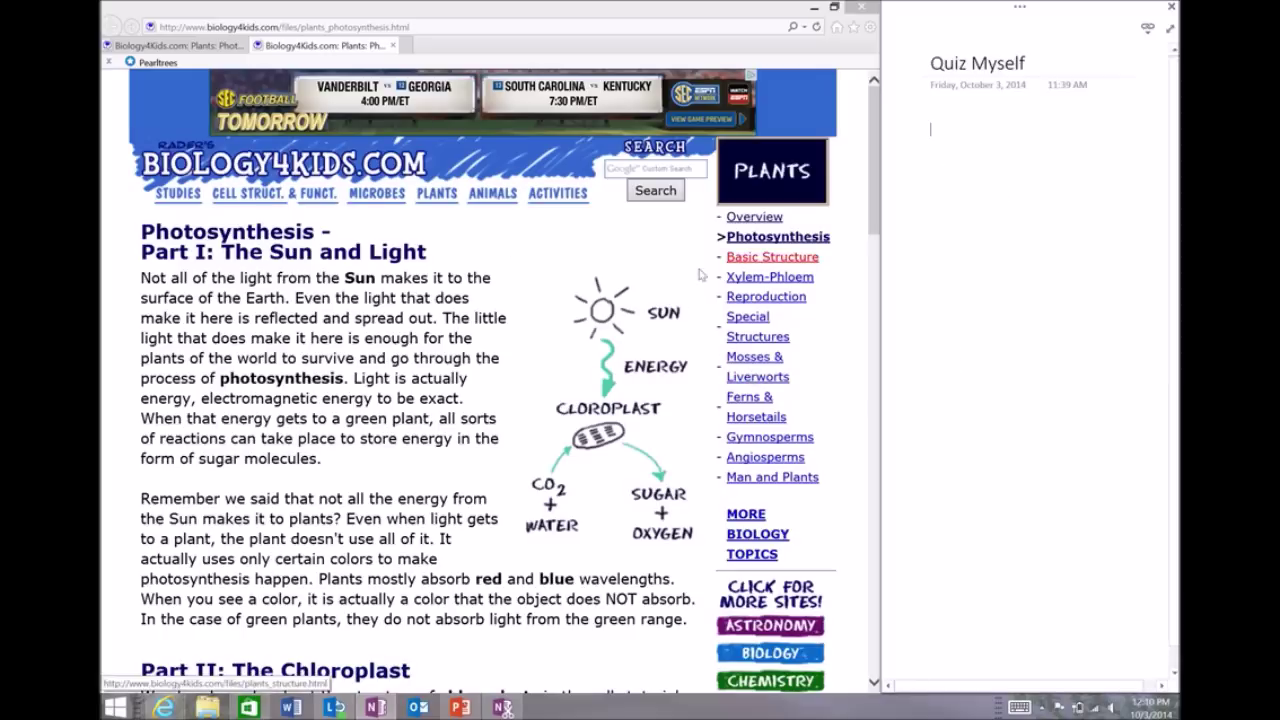
- Place the cursor below the title on the docked Quiz Myself page
{"action": "left_click", "coordinate": [977, 144]}
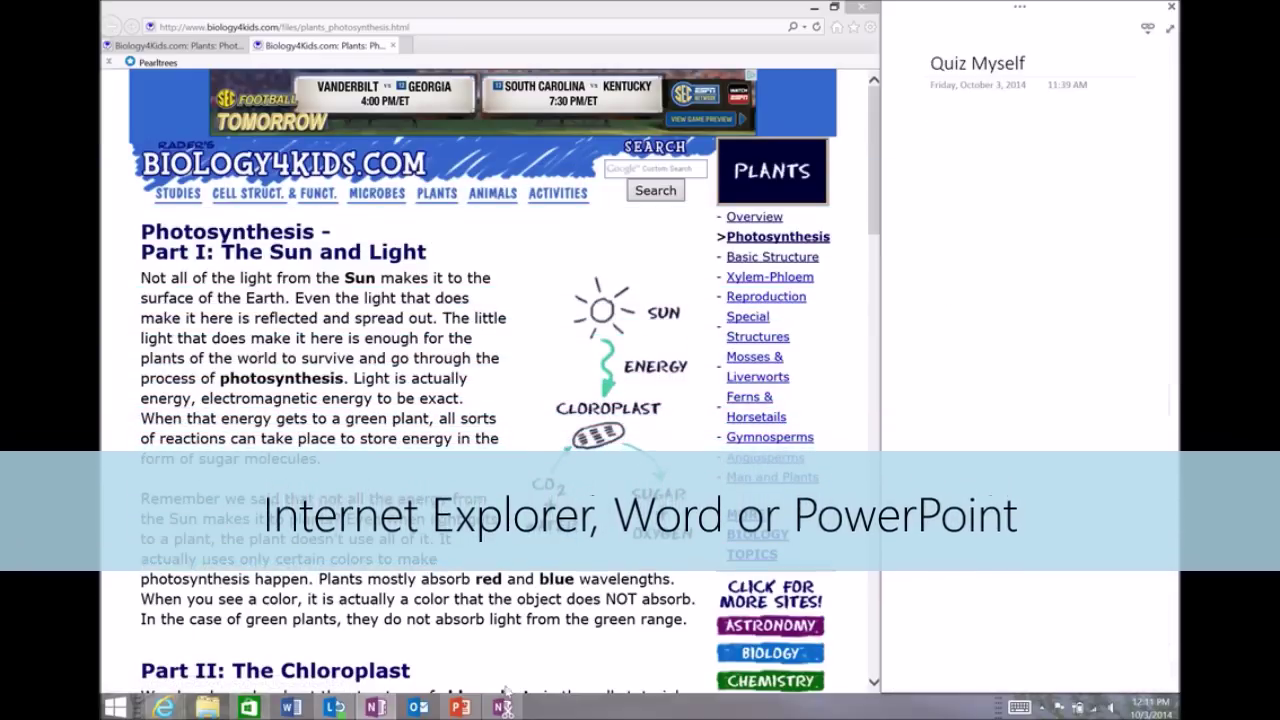
- Add 'What is the basic formula for photosynthesis?' from the slides, then view the Plants and Mesophyll slides
{"action": "left_click", "coordinate": [459, 707]}
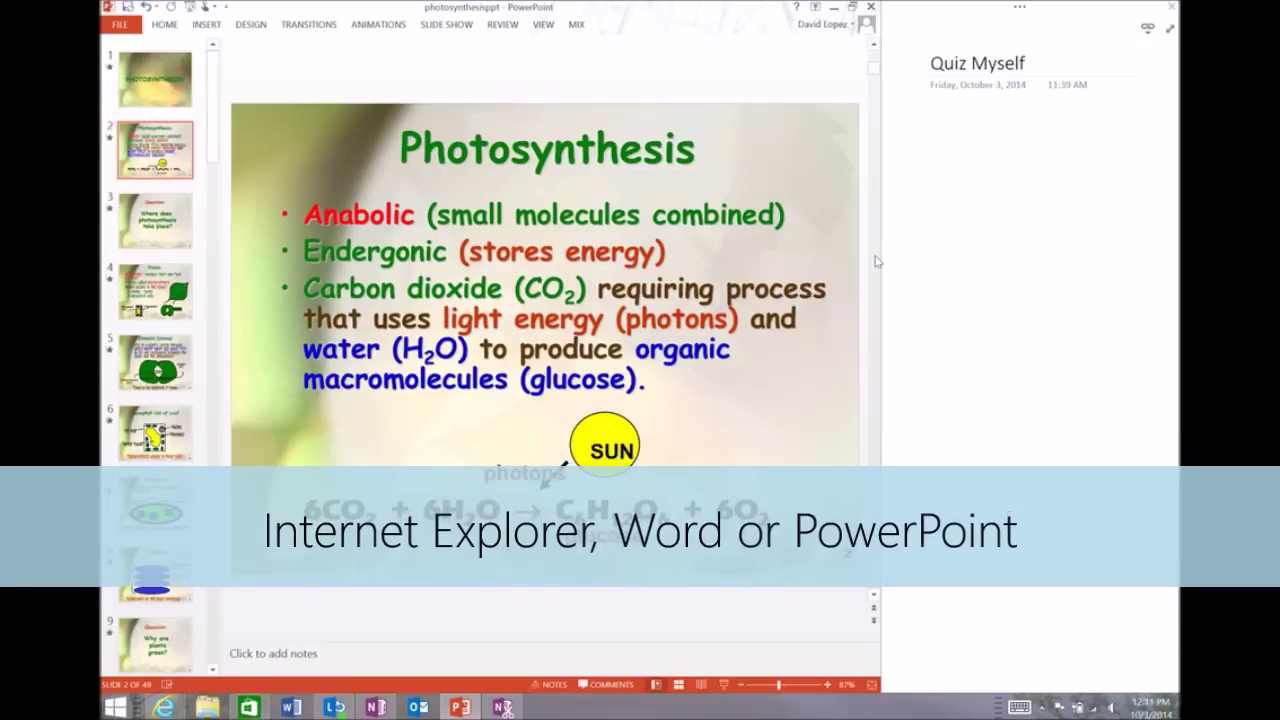
{"action": "left_click", "coordinate": [938, 135]}
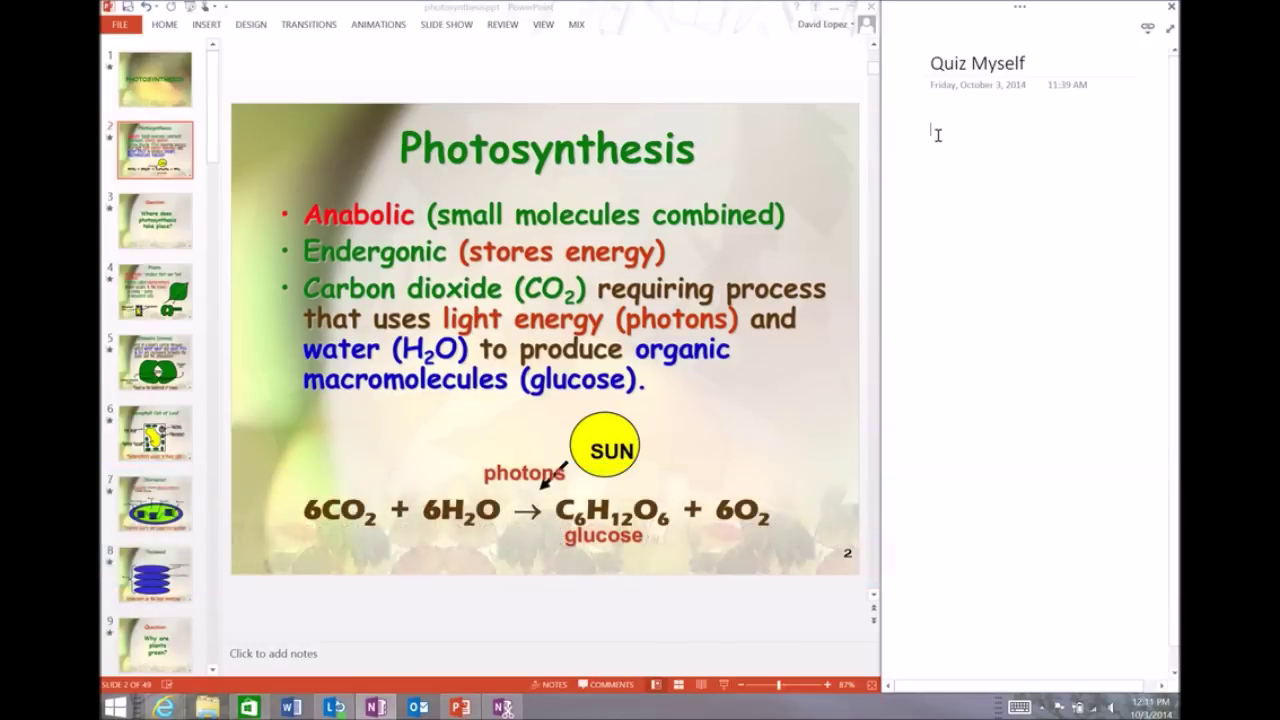
{"action": "key", "text": "ctrl+v"}
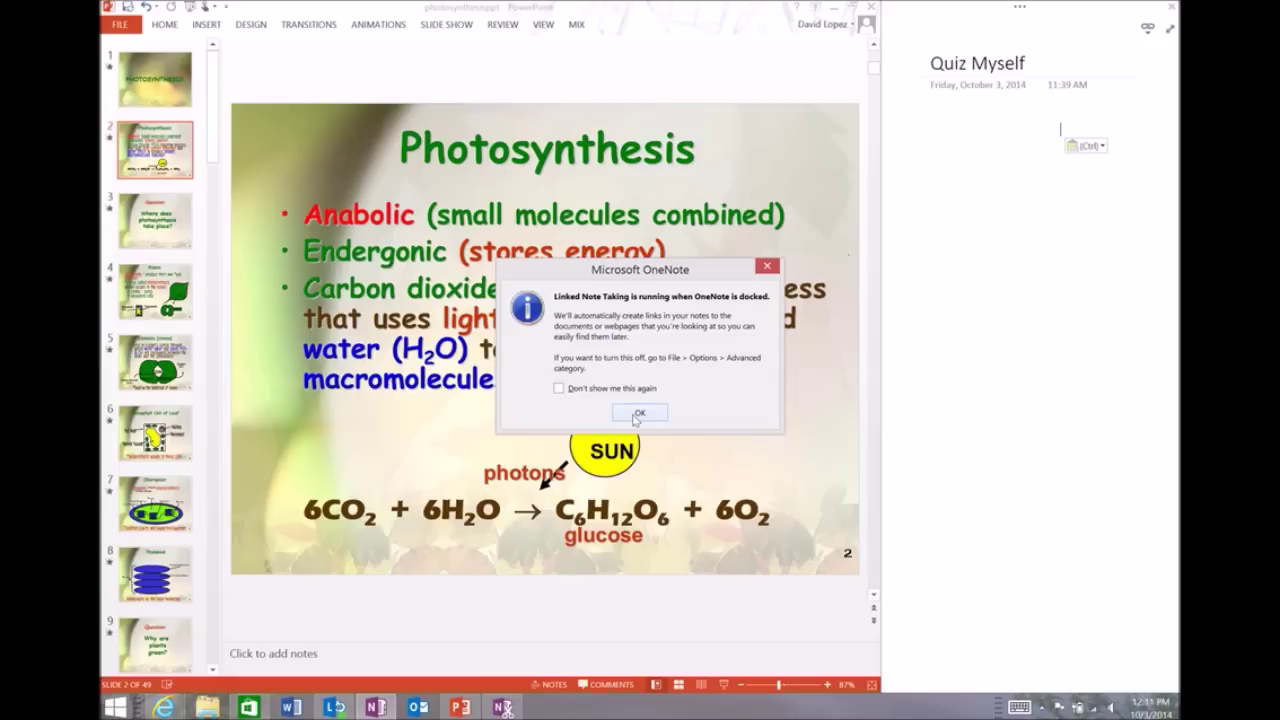
{"action": "left_click", "coordinate": [640, 413]}
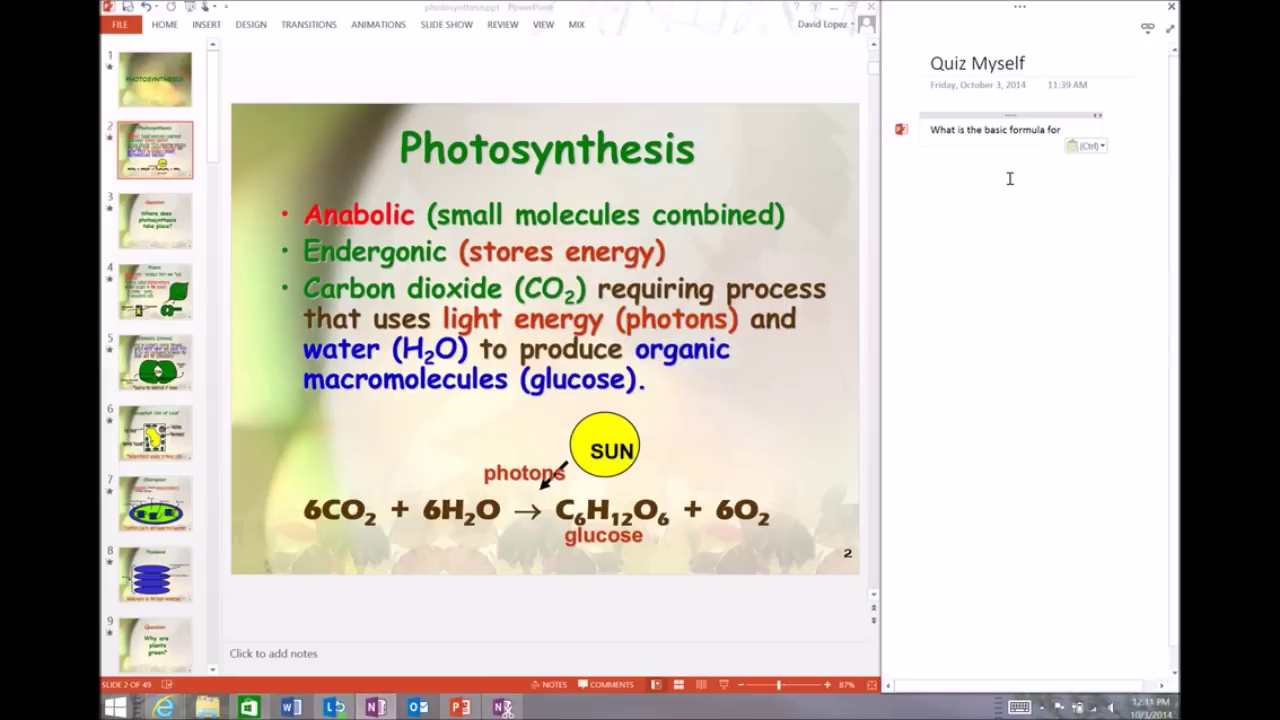
{"action": "type", "text": " pho"}
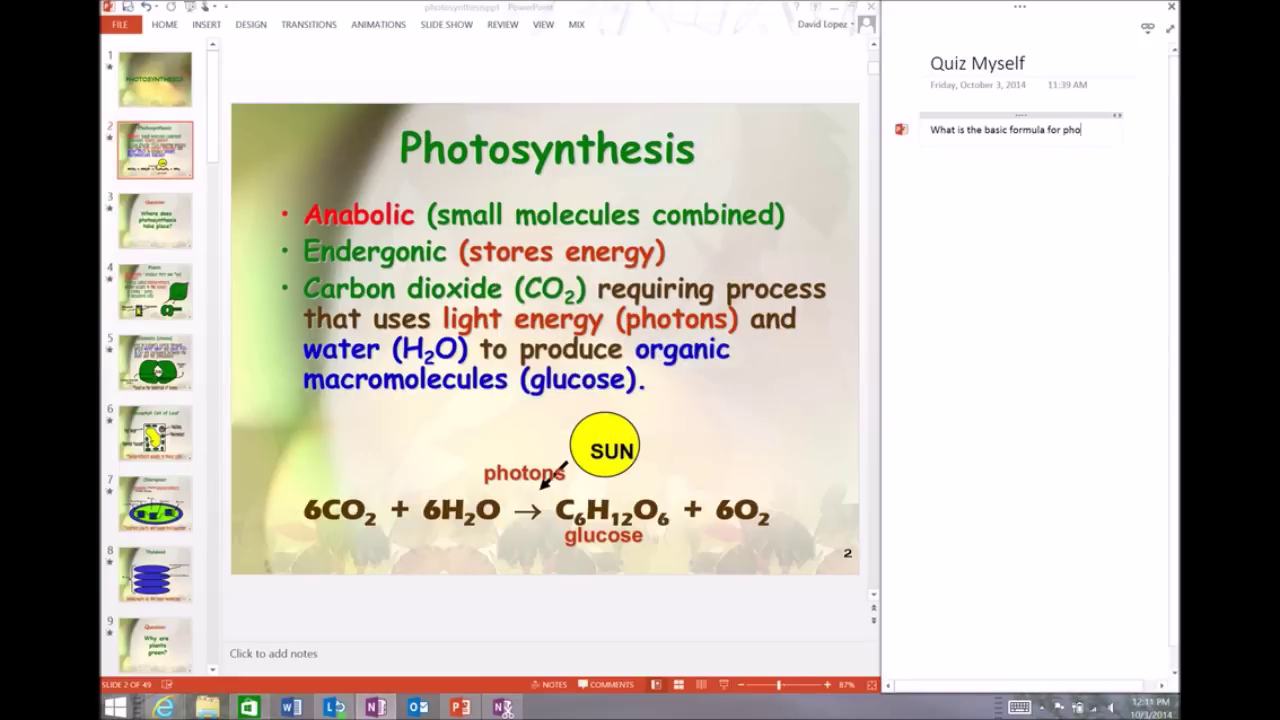
{"action": "type", "text": "tosynthe"}
{"action": "type", "text": "sis?"}
{"action": "key", "text": "Return"}
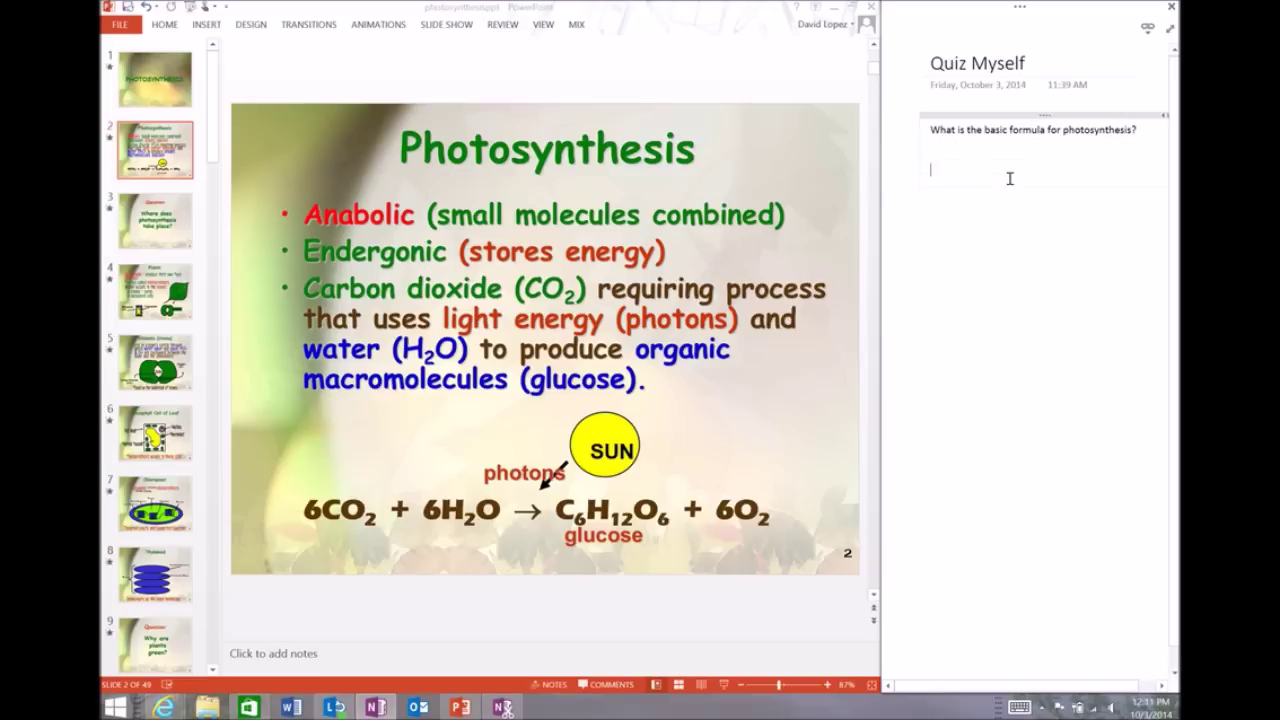
{"action": "left_click", "coordinate": [155, 291]}
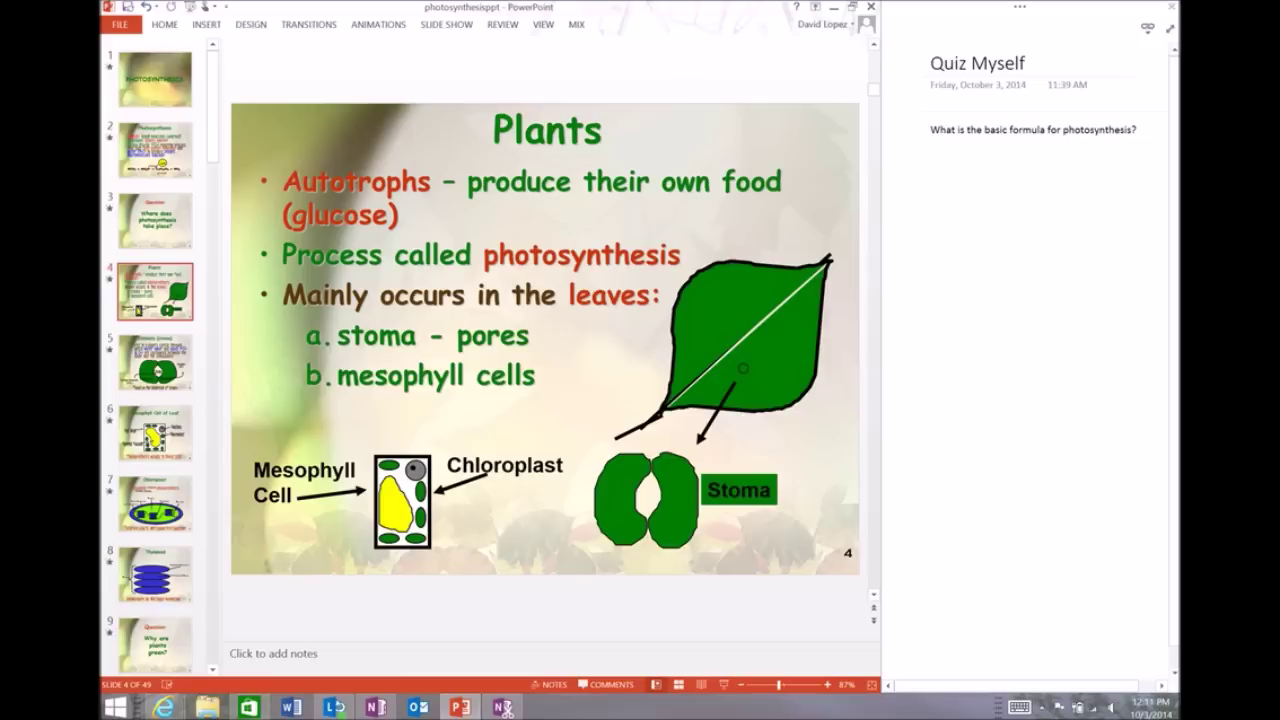
{"action": "left_click", "coordinate": [155, 433]}
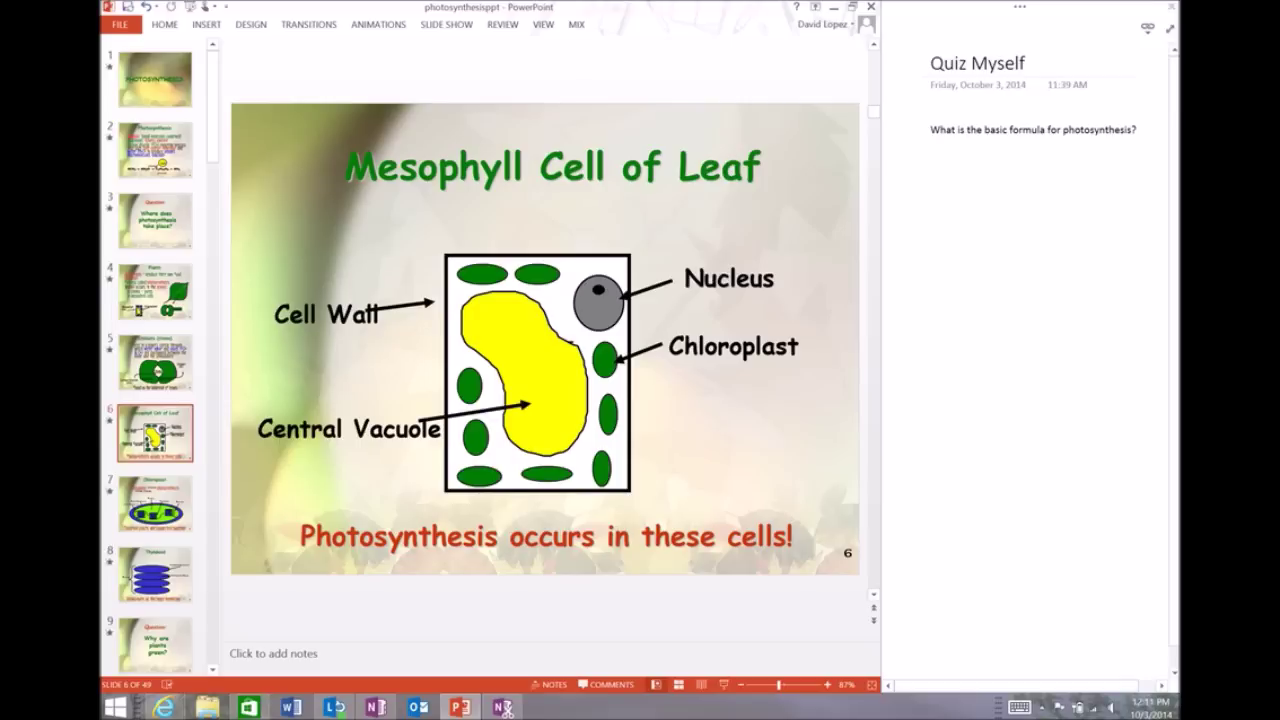
- Sketch a pink ink sun with rays and a downward arrow beneath the question
{"action": "mouse_move", "coordinate": [163, 707]}
{"action": "left_click", "coordinate": [190, 610]}
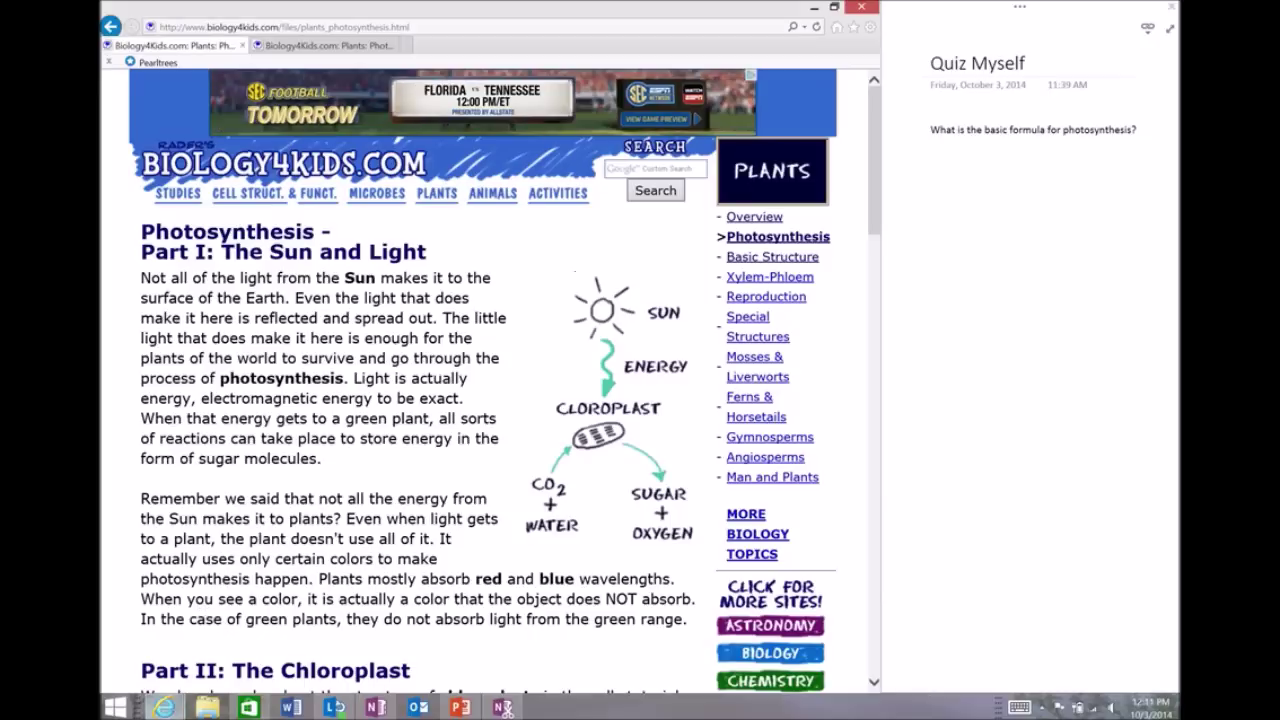
{"action": "left_click", "coordinate": [1030, 150]}
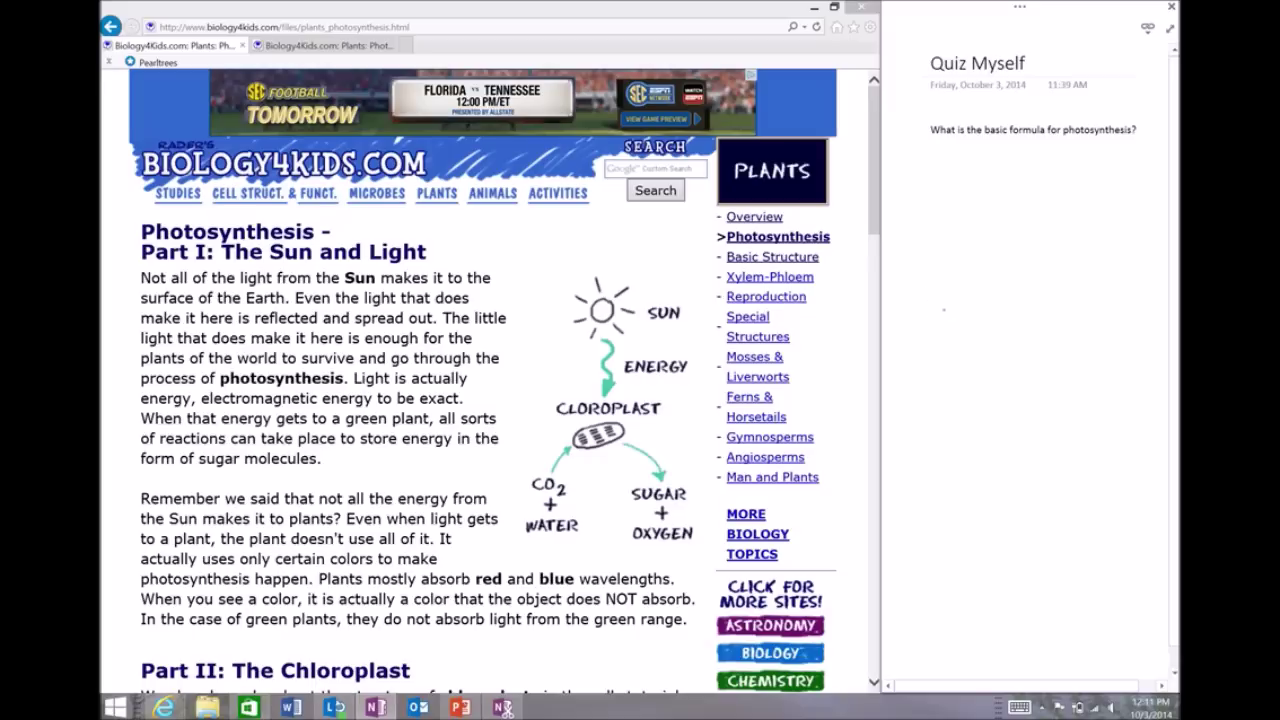
{"action": "mouse_move", "coordinate": [955, 318]}
{"action": "left_mouse_down"}
{"action": "mouse_move", "coordinate": [940, 290]}
{"action": "mouse_move", "coordinate": [975, 285]}
{"action": "left_mouse_up"}
{"action": "left_click_drag", "start_coordinate": [1009, 275], "coordinate": [1002, 288]}
{"action": "left_click_drag", "start_coordinate": [1014, 293], "coordinate": [1009, 307]}
{"action": "left_click_drag", "start_coordinate": [934, 330], "coordinate": [915, 363]}
{"action": "left_click_drag", "start_coordinate": [1014, 365], "coordinate": [1018, 372]}
{"action": "left_click_drag", "start_coordinate": [931, 374], "coordinate": [928, 388]}
{"action": "mouse_move", "coordinate": [961, 392]}
{"action": "left_mouse_down"}
{"action": "mouse_move", "coordinate": [979, 446]}
{"action": "mouse_move", "coordinate": [991, 444]}
{"action": "left_mouse_up"}
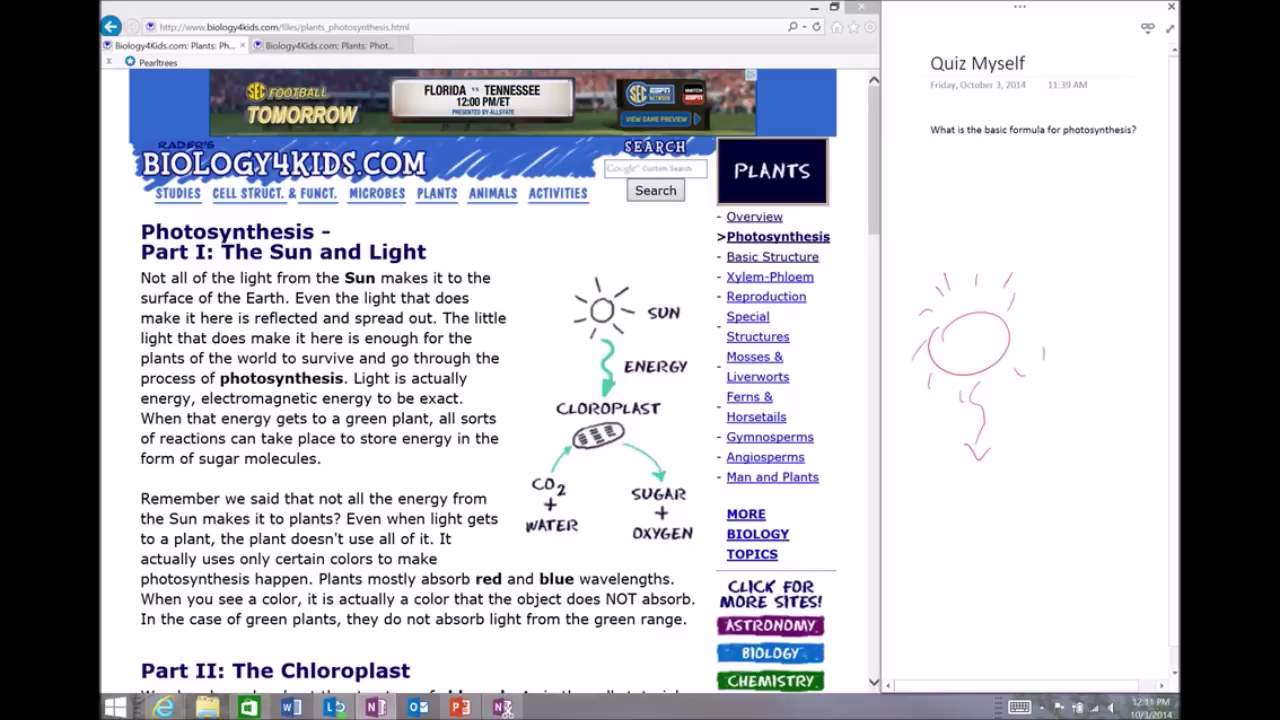
- Undock OneNote with Ctrl+Alt+D and show the Quiz Myself - Photosynthesis page from its top
{"action": "key", "text": "ctrl+alt+d"}
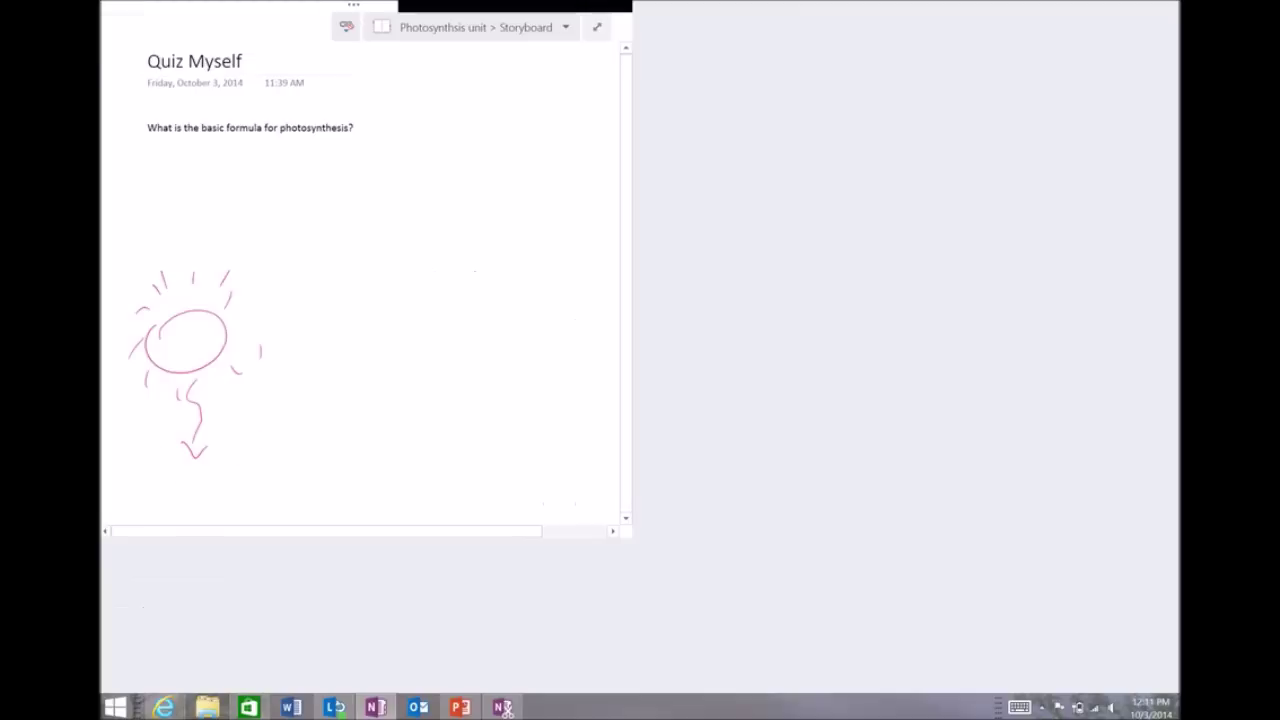
{"action": "left_click", "coordinate": [1091, 175]}
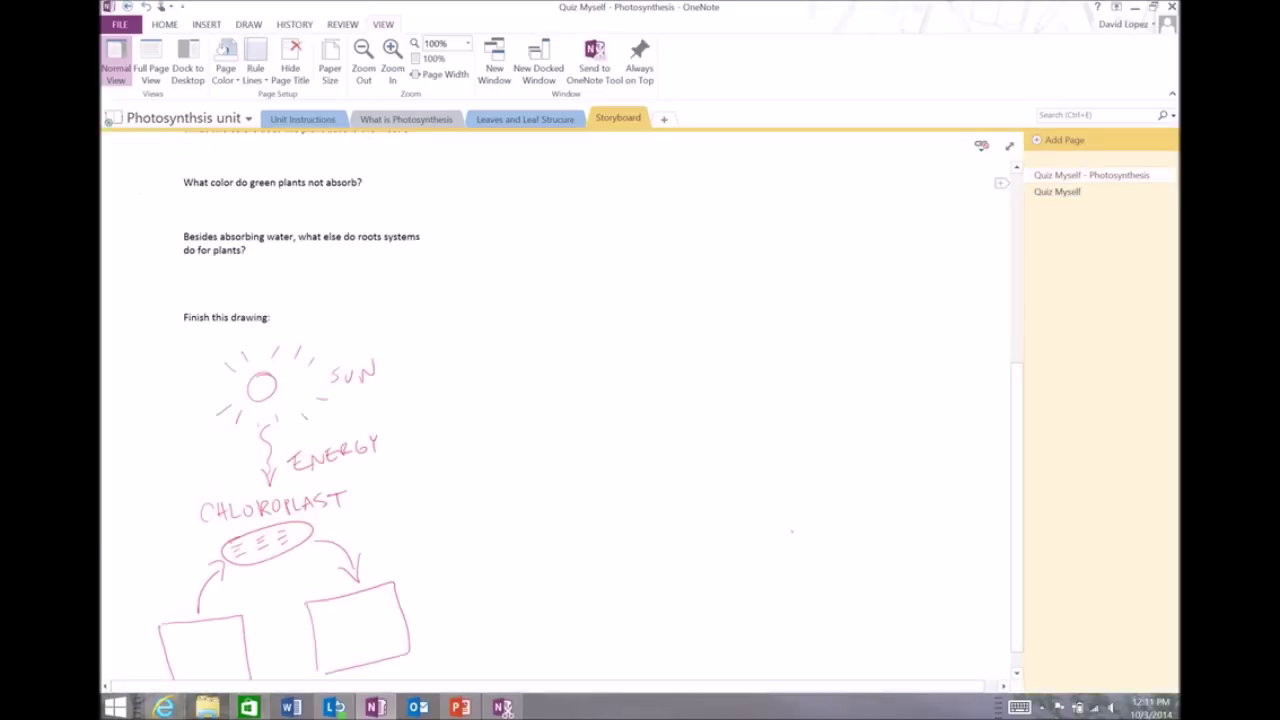
{"action": "scroll", "coordinate": [674, 457], "scroll_direction": "up", "scroll_amount": 10}
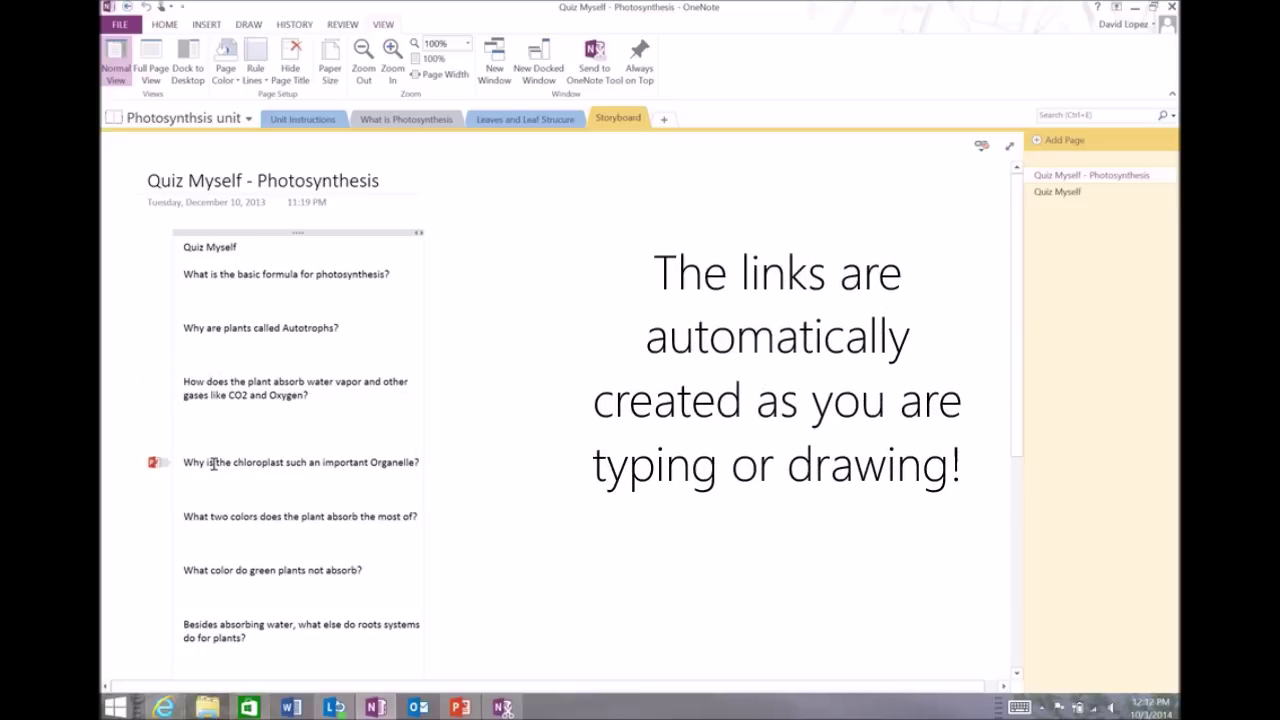
{"action": "mouse_move", "coordinate": [154, 464]}
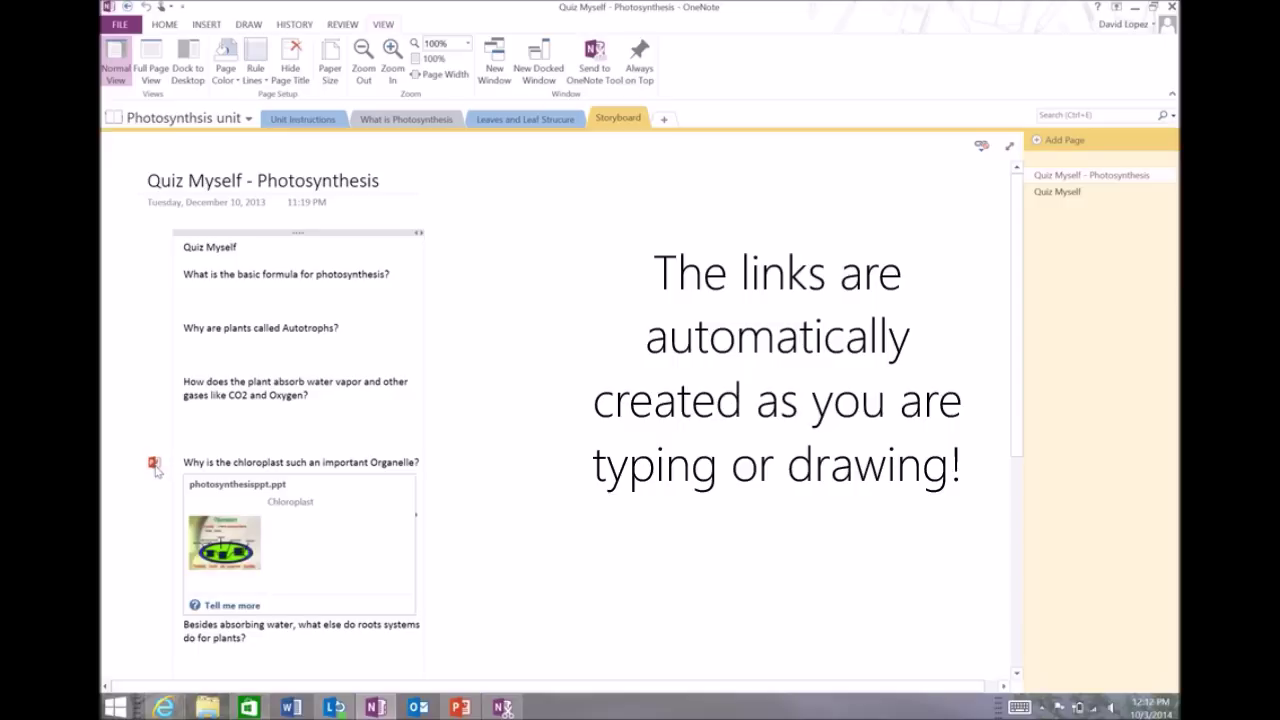
{"action": "left_click", "coordinate": [154, 466]}
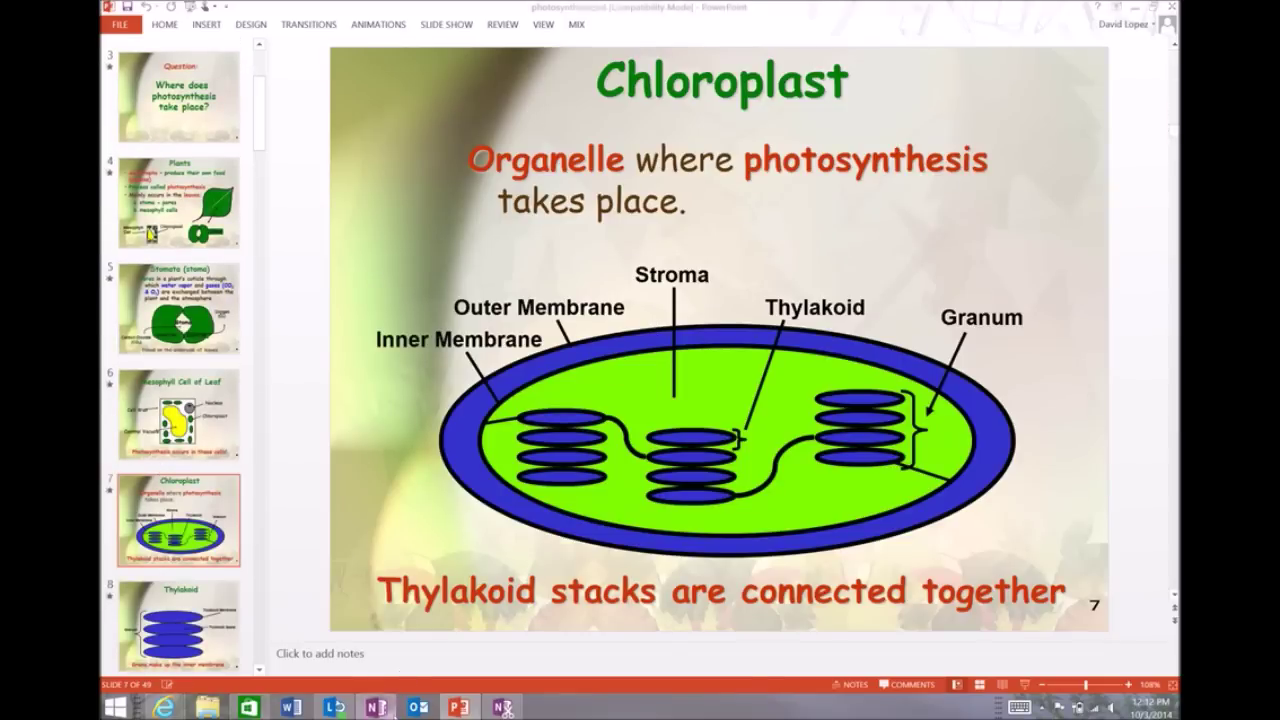
{"action": "left_click", "coordinate": [376, 707]}
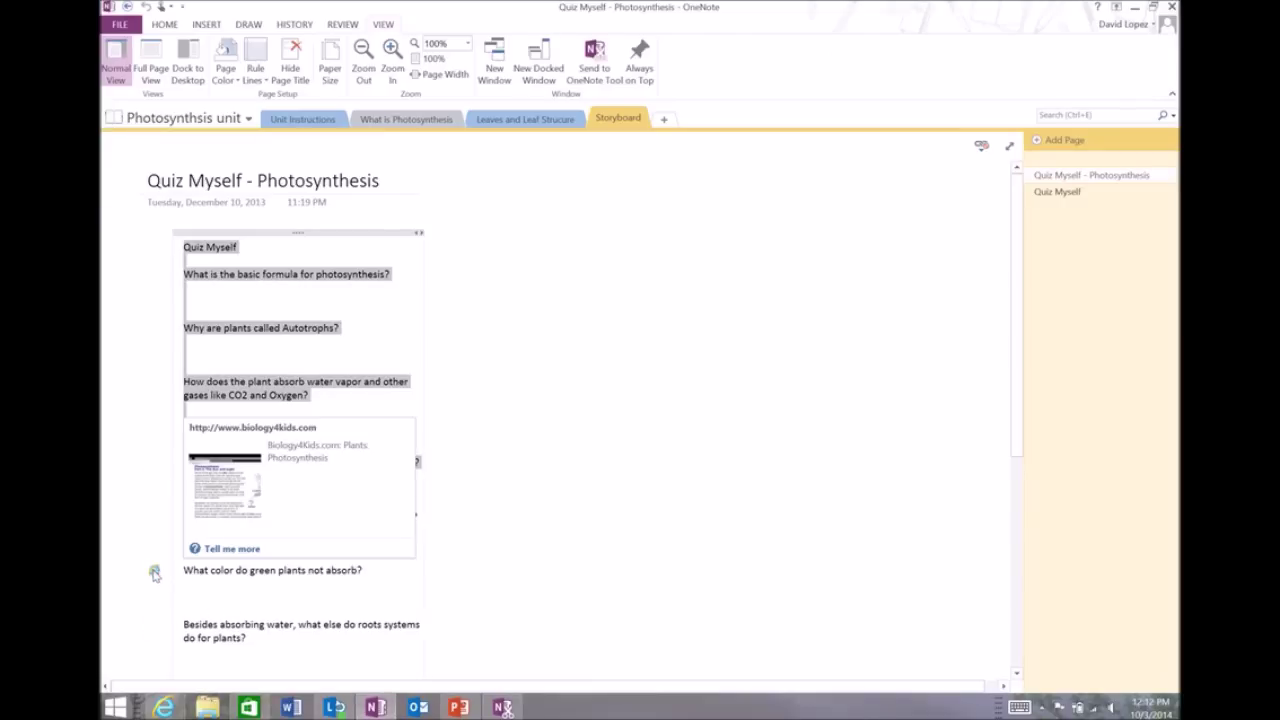
{"action": "left_click", "coordinate": [155, 571]}
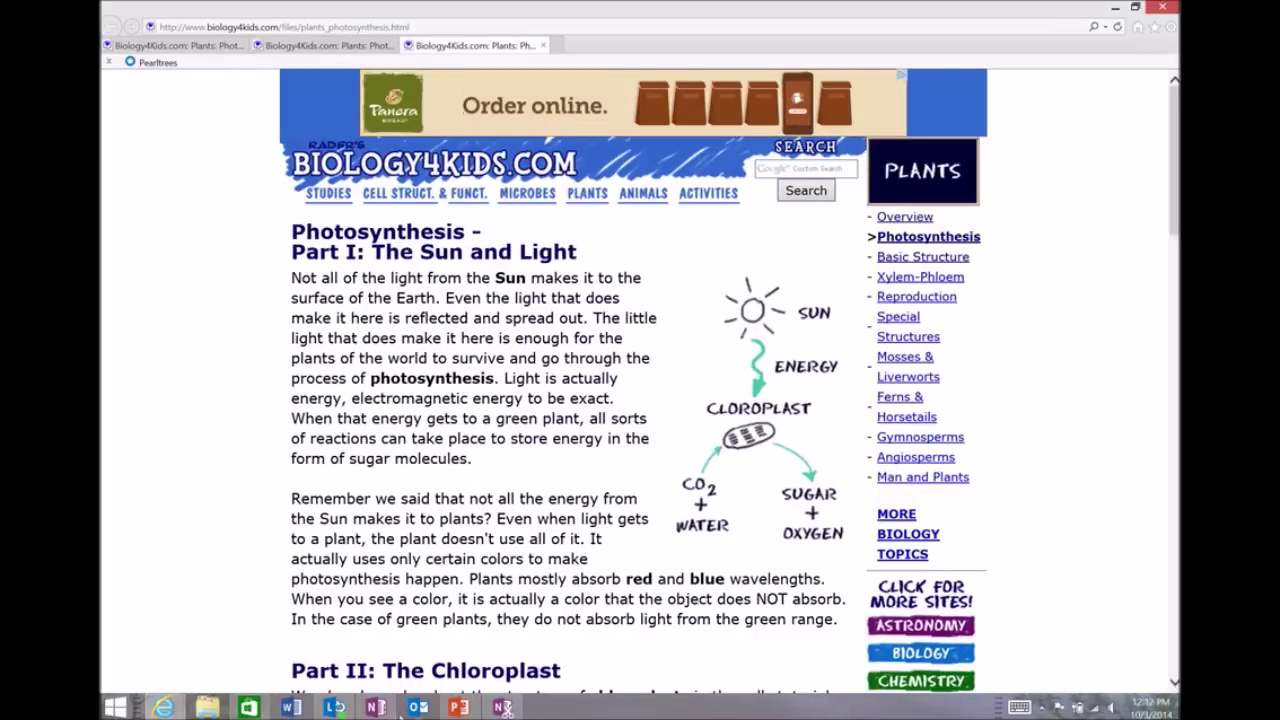
- Scroll to the sun drawing and follow its link to the Biology4Kids photosynthesis article
{"action": "left_click", "coordinate": [375, 707]}
{"action": "scroll", "coordinate": [657, 309], "scroll_direction": "down", "scroll_amount": 3}
{"action": "scroll", "coordinate": [614, 417], "scroll_direction": "down", "scroll_amount": 3}
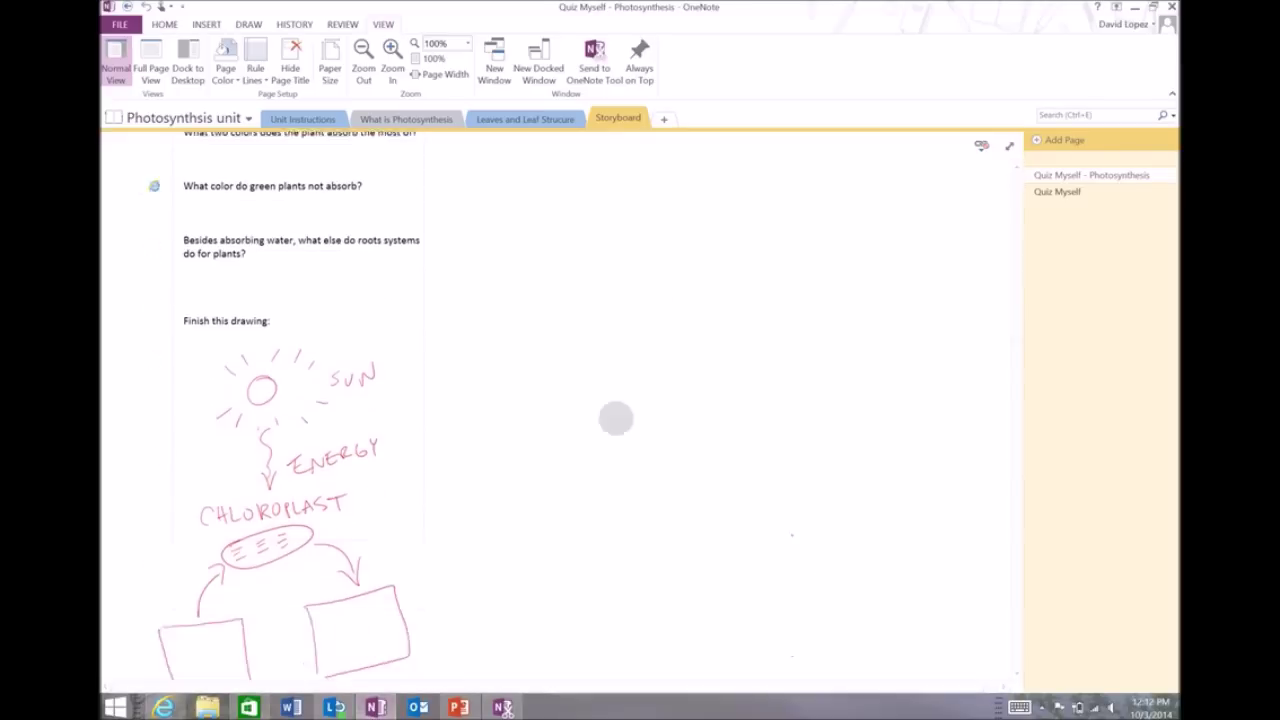
{"action": "scroll", "coordinate": [640, 317], "scroll_direction": "down", "scroll_amount": 2}
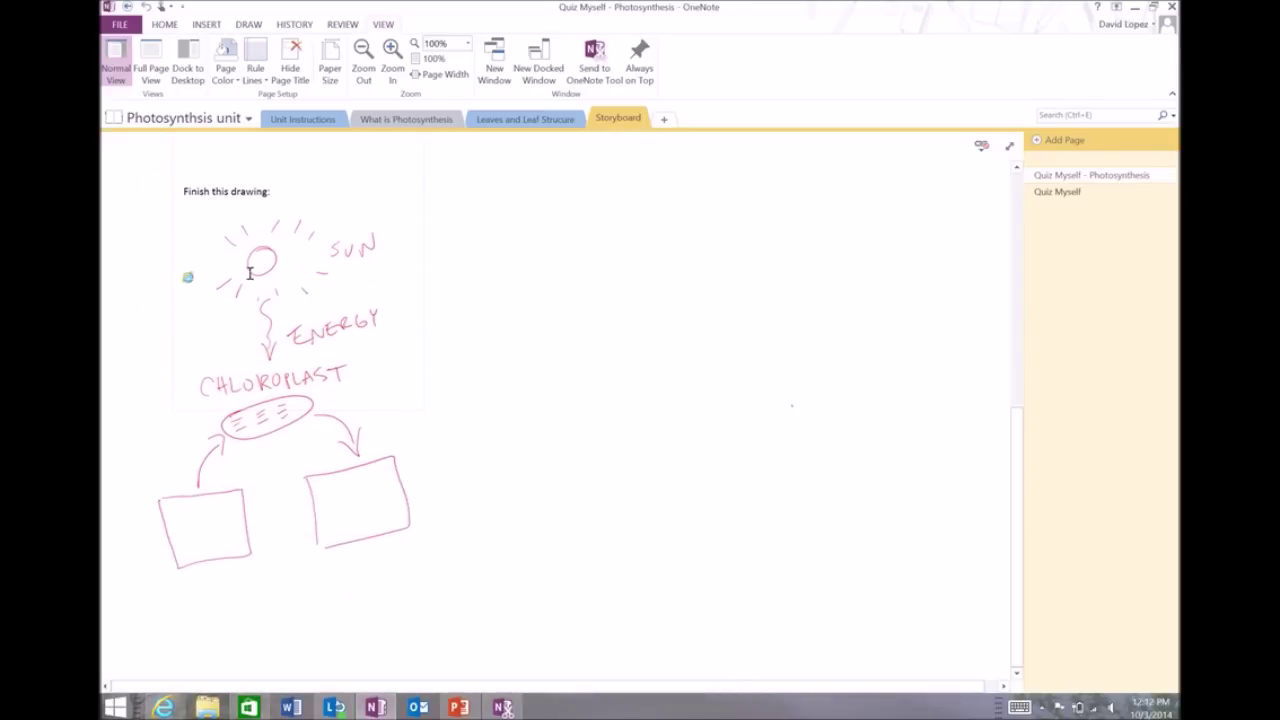
{"action": "left_click", "coordinate": [188, 277]}
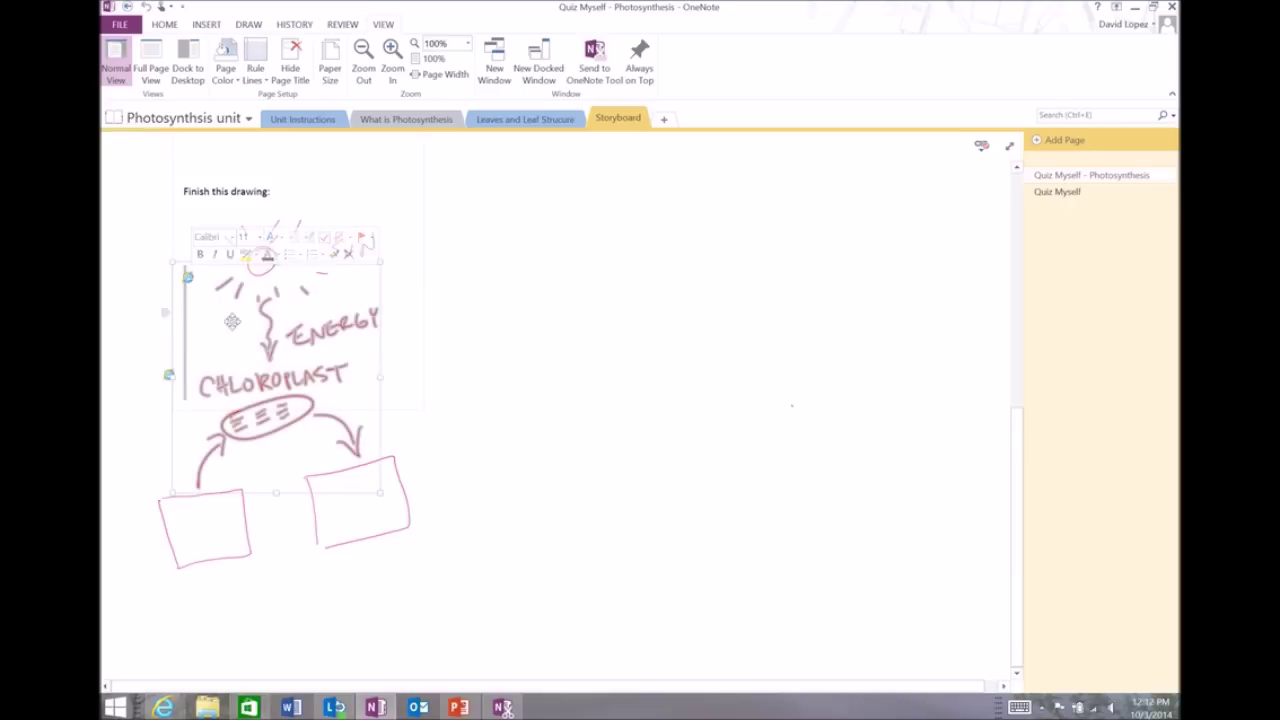
{"action": "left_click", "coordinate": [185, 276]}
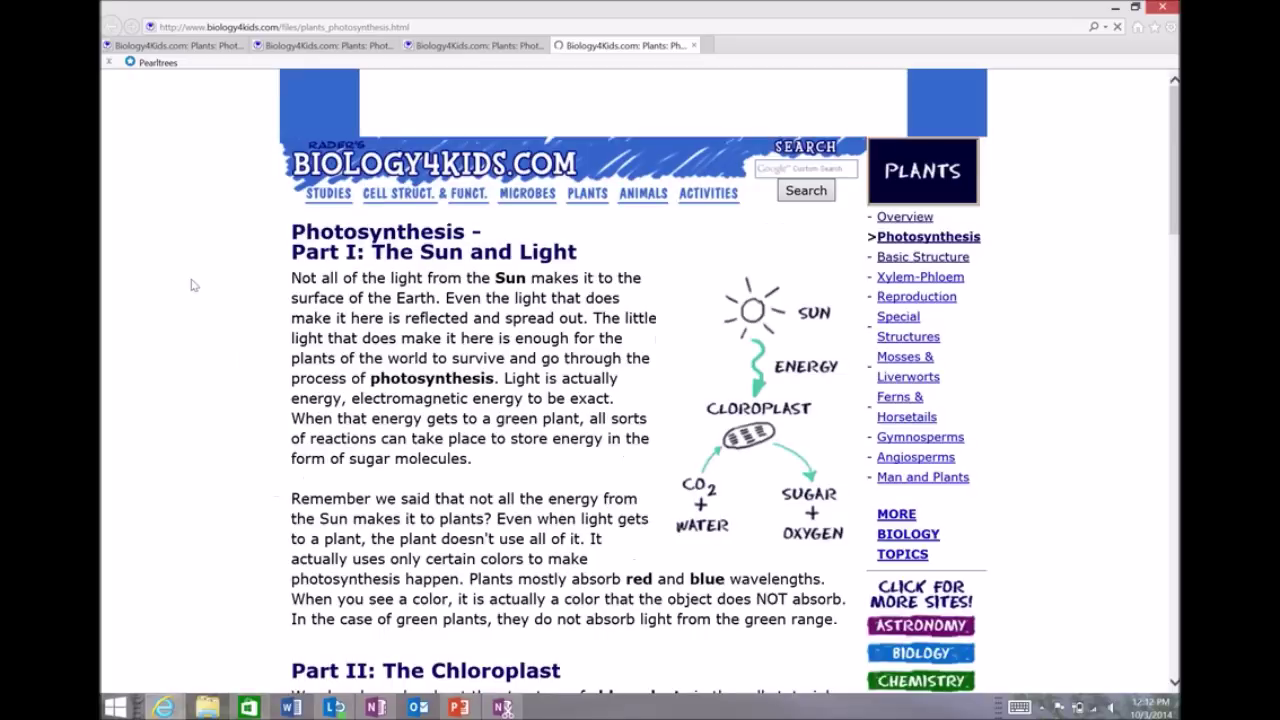